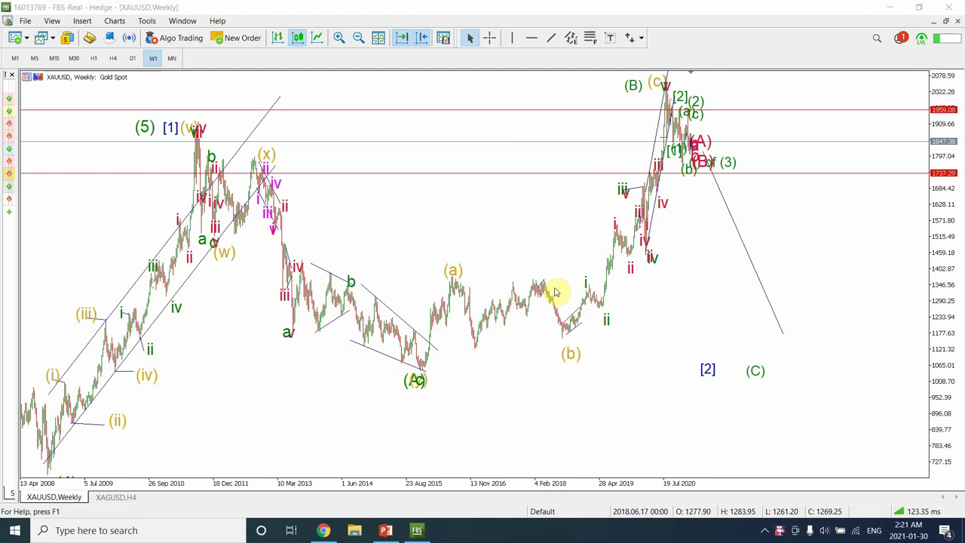
Step: Flip the gold chart through monthly and weekly, then settle on daily and zoom in on recent waves
left_click(171, 61)
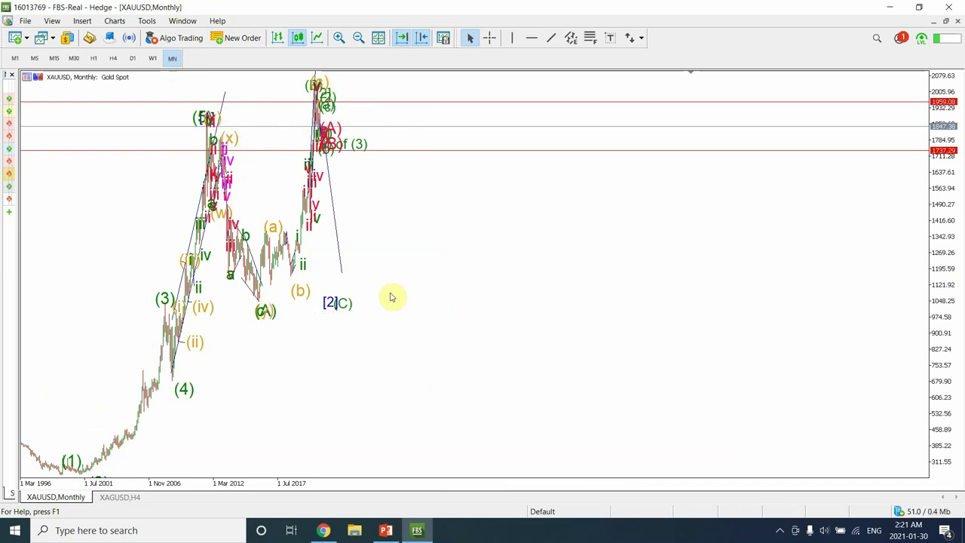
left_click(153, 59)
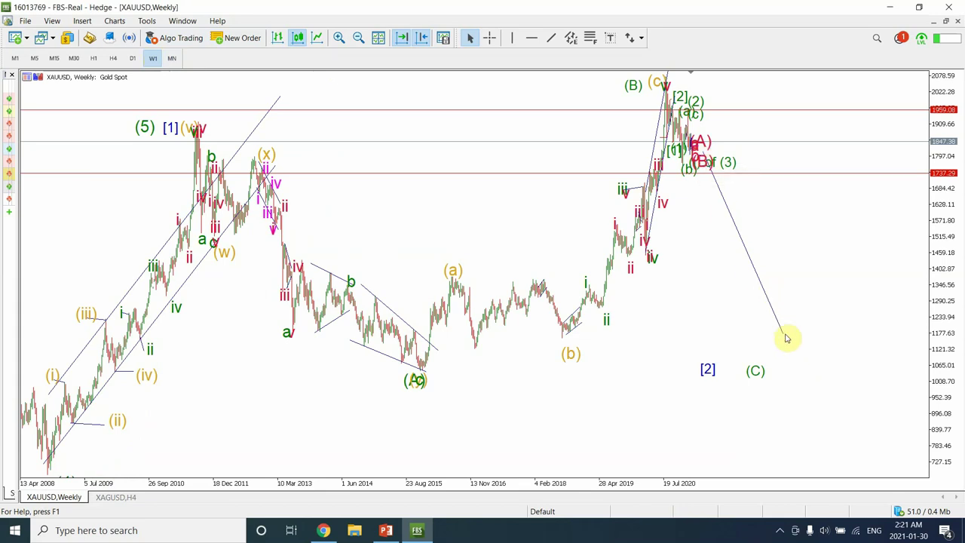
left_click(132, 59)
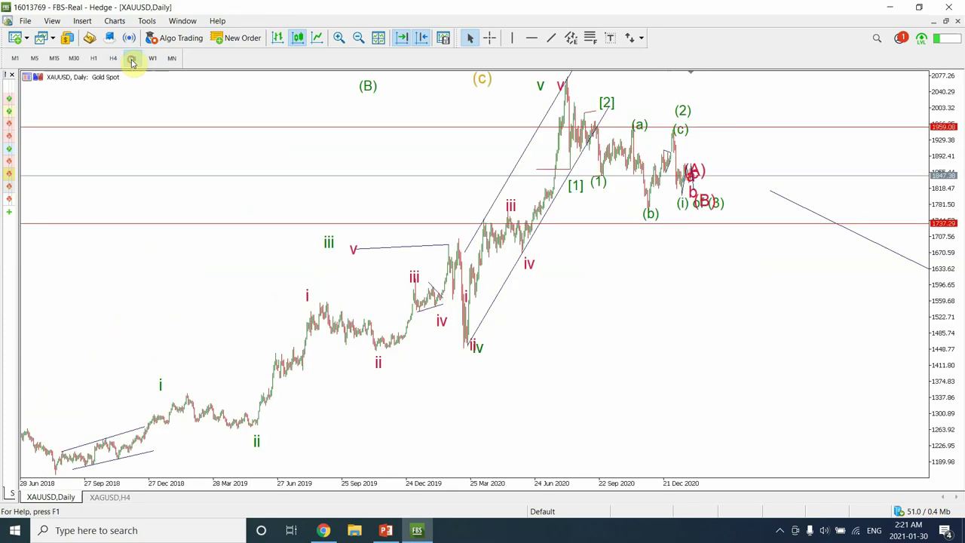
left_click(337, 37)
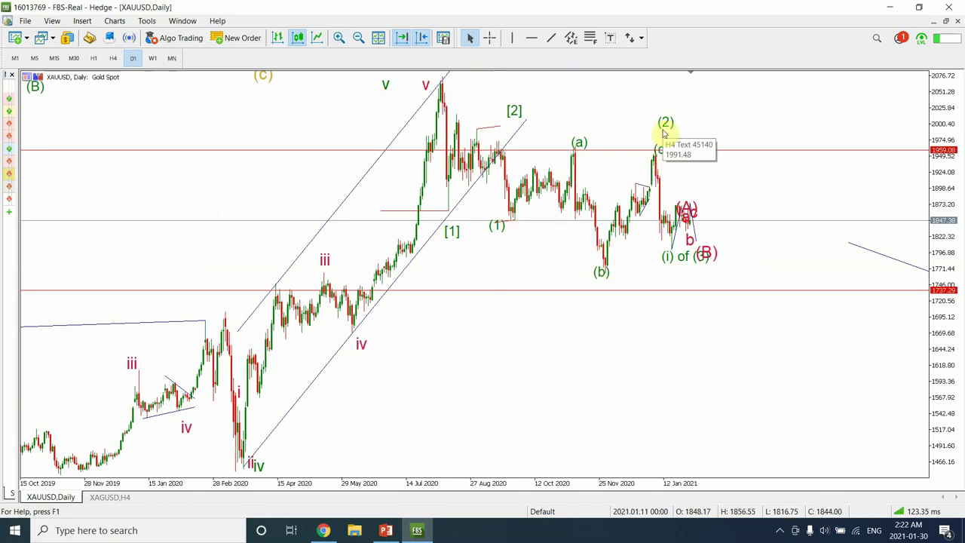
Step: Switch the XAUUSD chart to H4 to view the (A), a-b-c and (B) labels
left_click(114, 59)
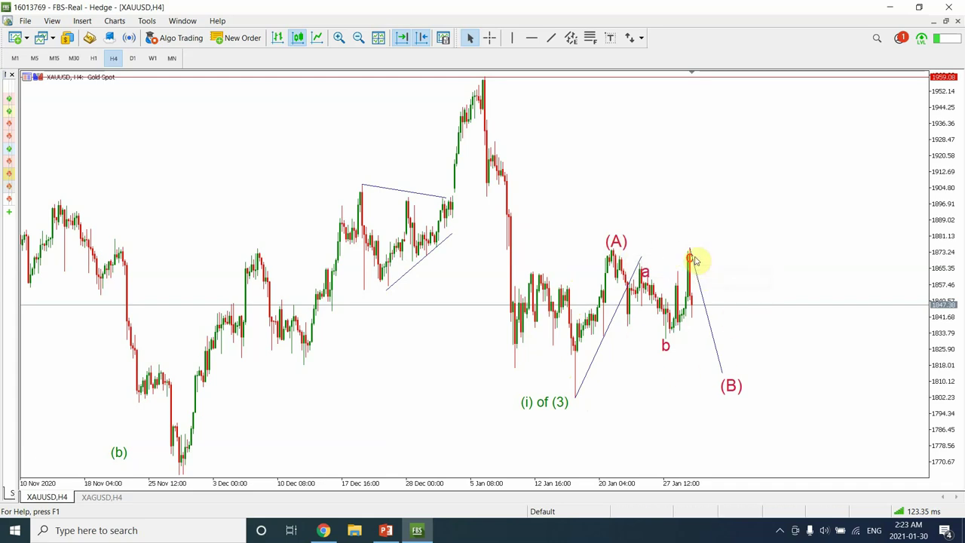
Step: On the 1-hour chart, sketch a down-up-down three-leg trendline zigzag over mid-January candles
left_click(94, 59)
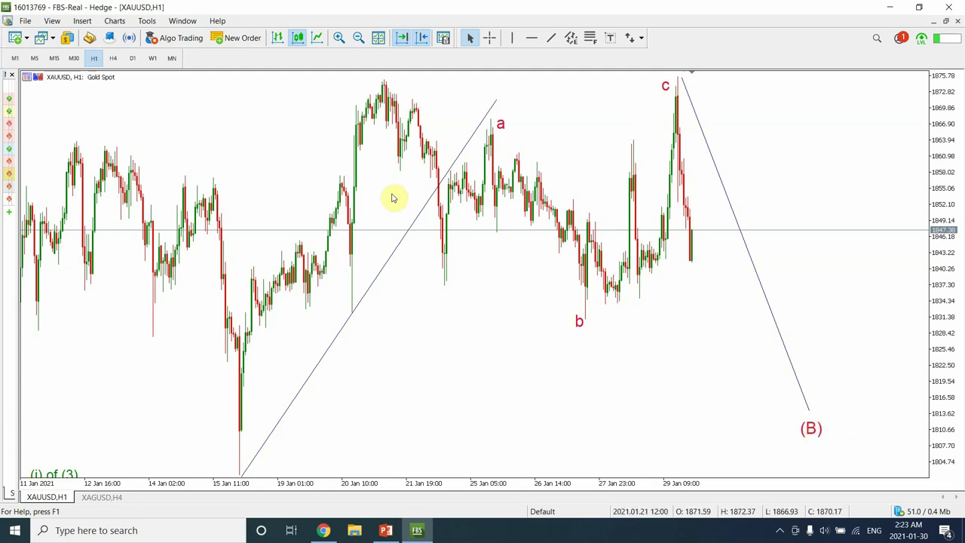
left_click(553, 37)
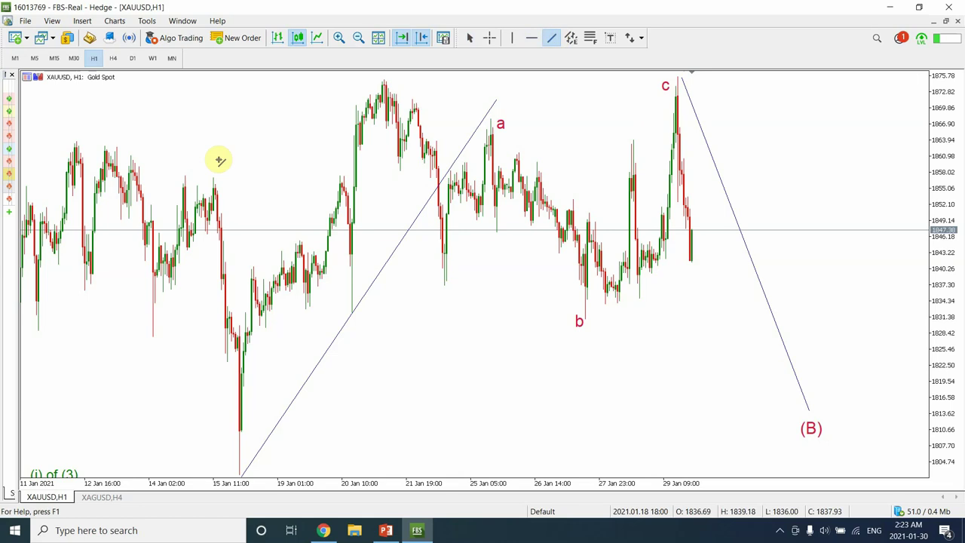
left_click_drag(200, 105, 233, 180)
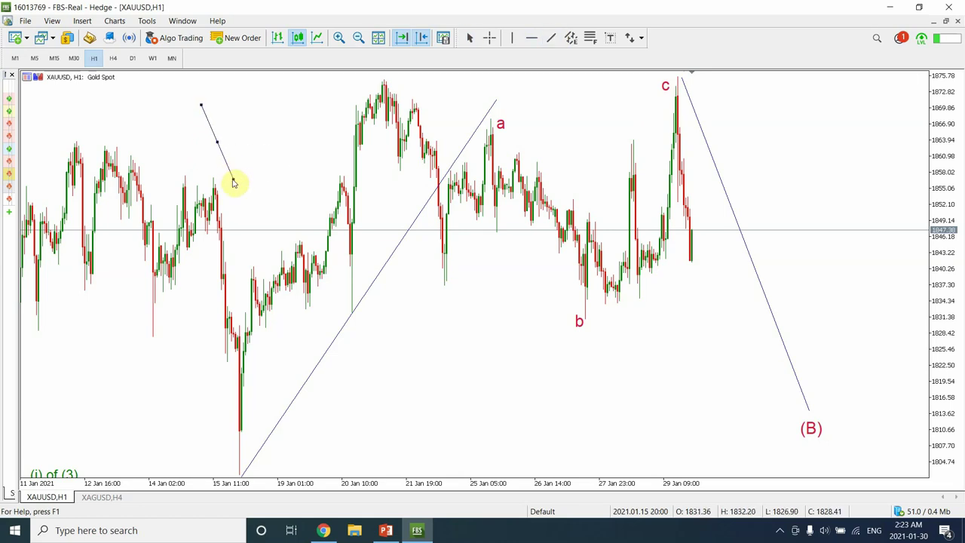
left_click(551, 38)
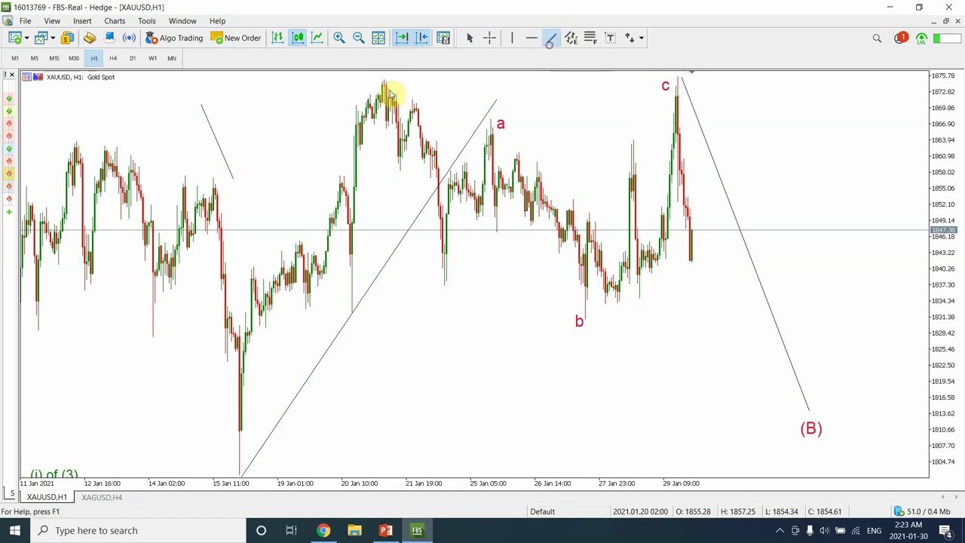
left_click_drag(231, 176, 288, 112)
left_click(551, 38)
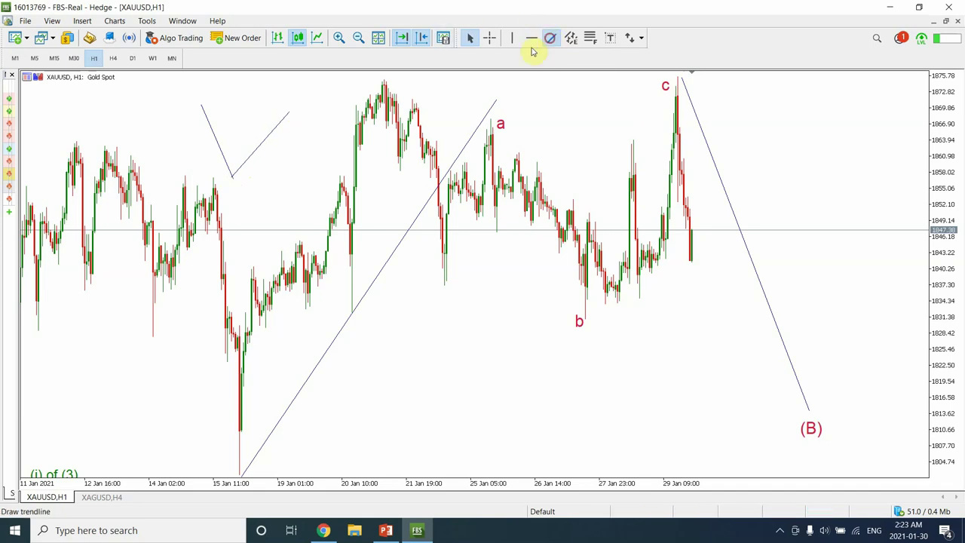
left_click_drag(290, 114, 315, 245)
Step: Select the sketched zigzag trendlines and delete them
double_click(248, 158)
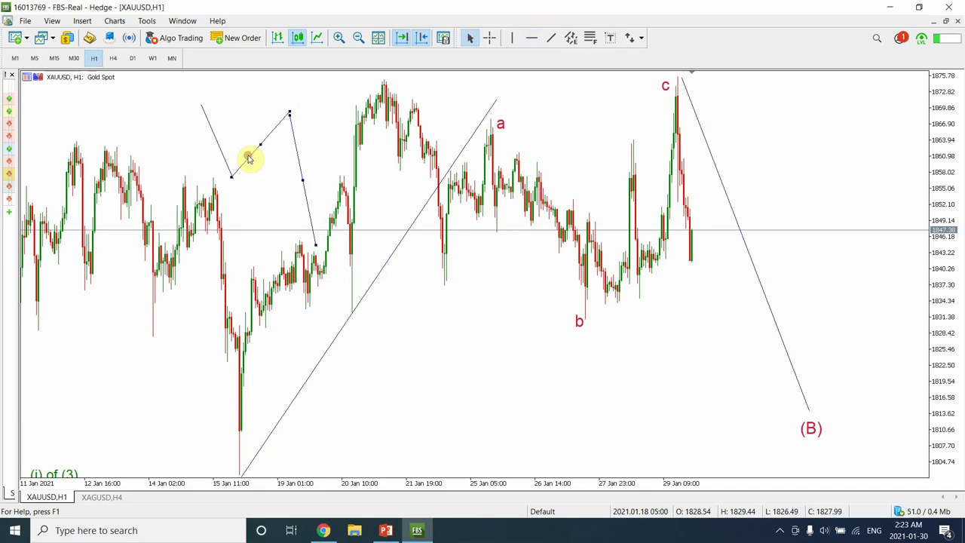
double_click(223, 155)
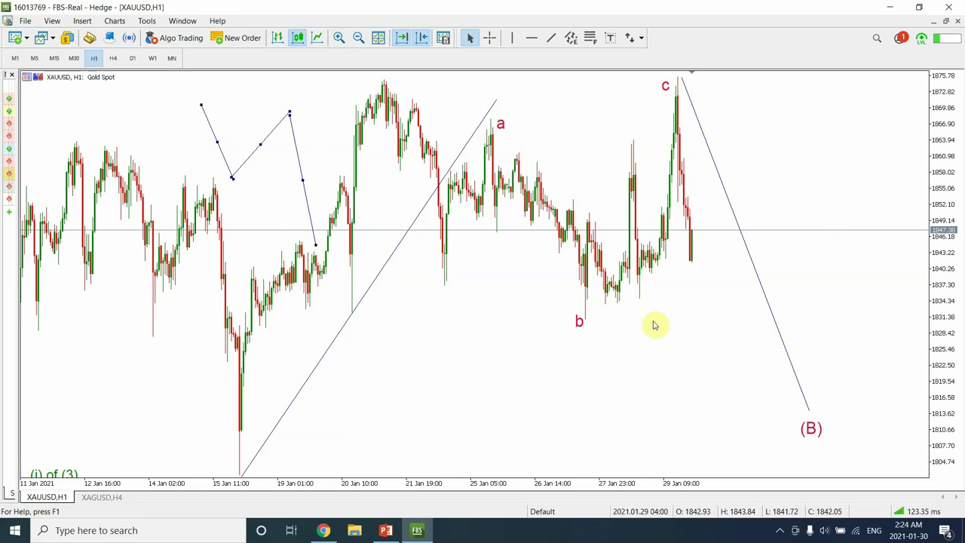
key("Delete")
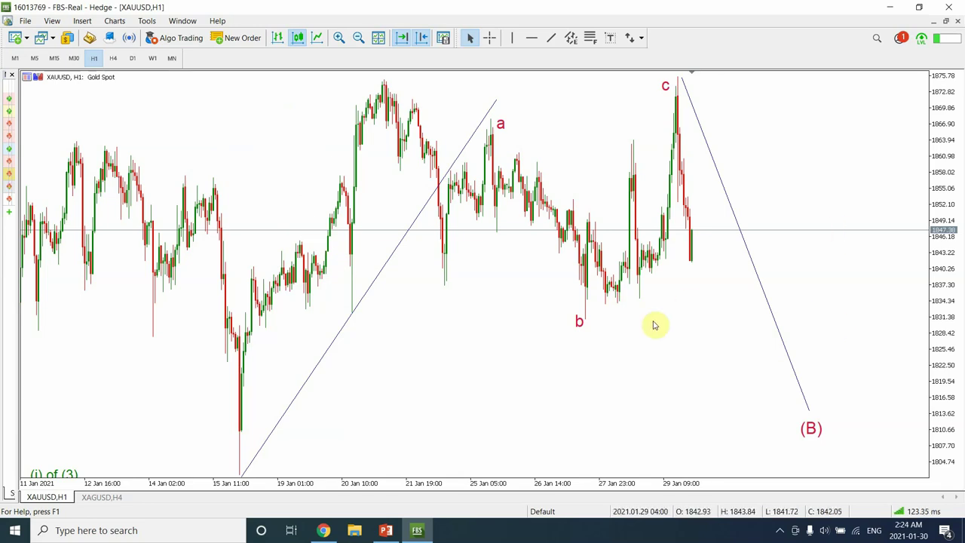
Step: On the 15-minute chart, zoom out to see a, b and (B), then back in around the c peak
left_click(54, 58)
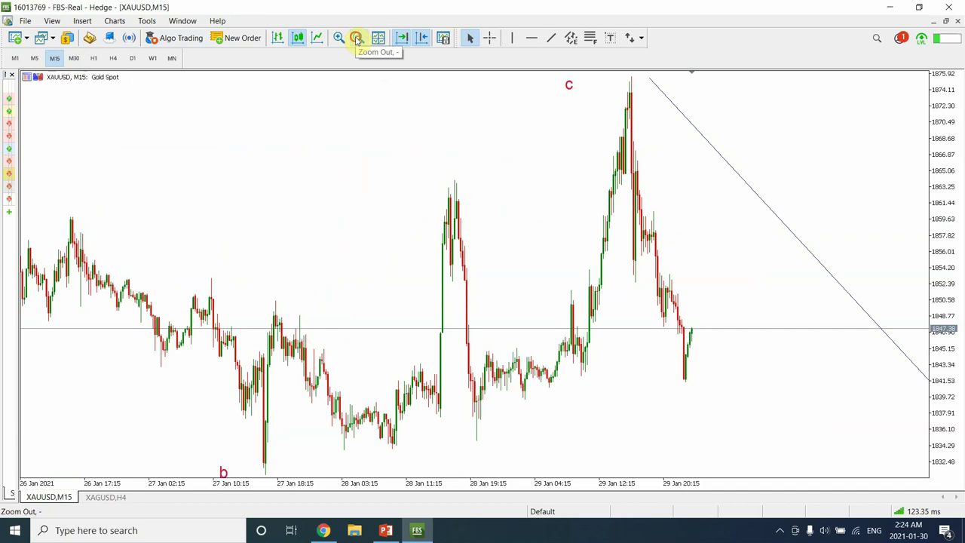
left_click(357, 38)
left_click(358, 38)
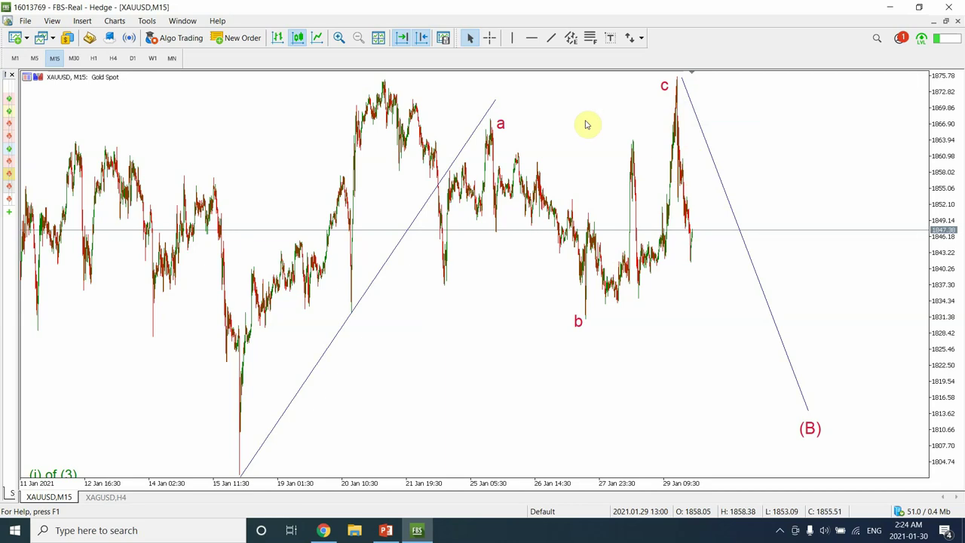
left_click(338, 40)
left_click(338, 39)
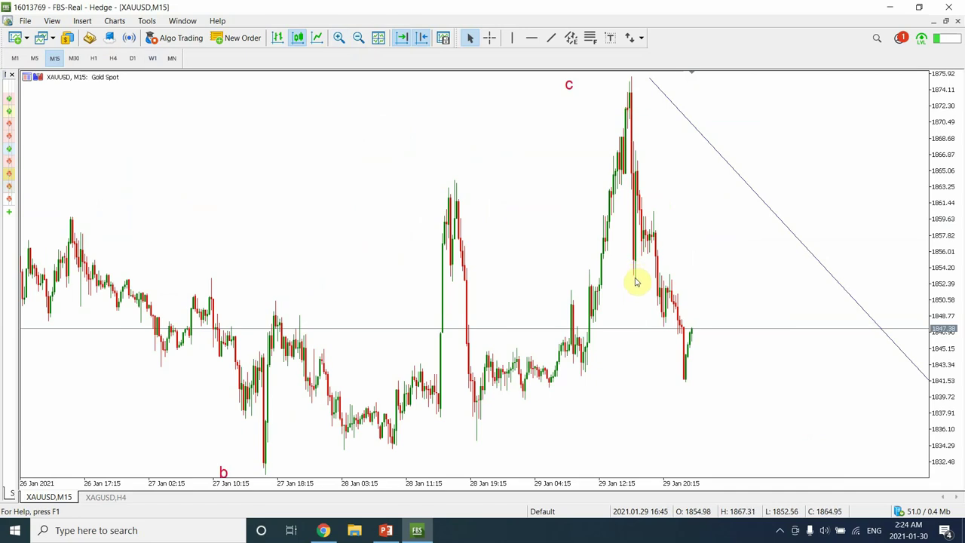
Step: Zoom closer on the 28–29 Jan candles, zoom back out to 20 Jan, then switch to M30
left_click(336, 37)
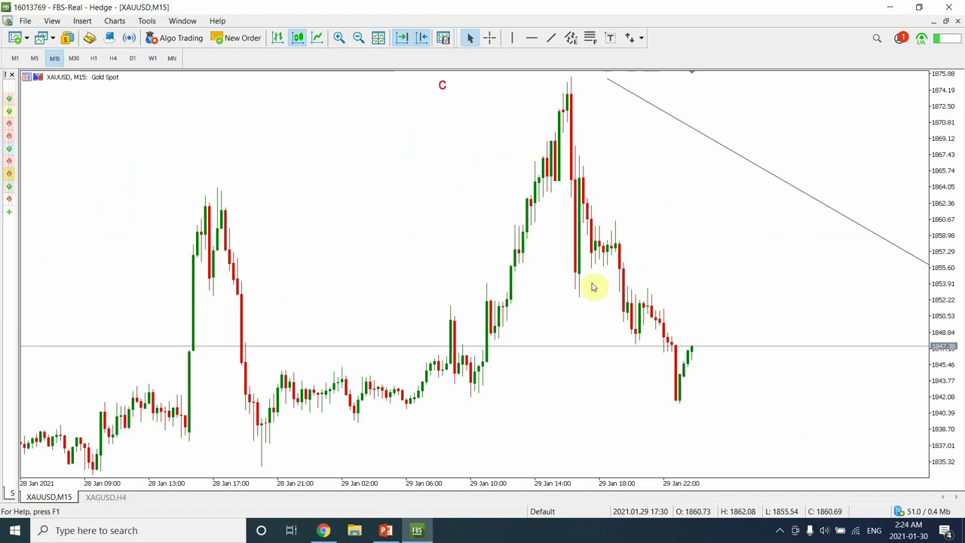
mouse_move(676, 405)
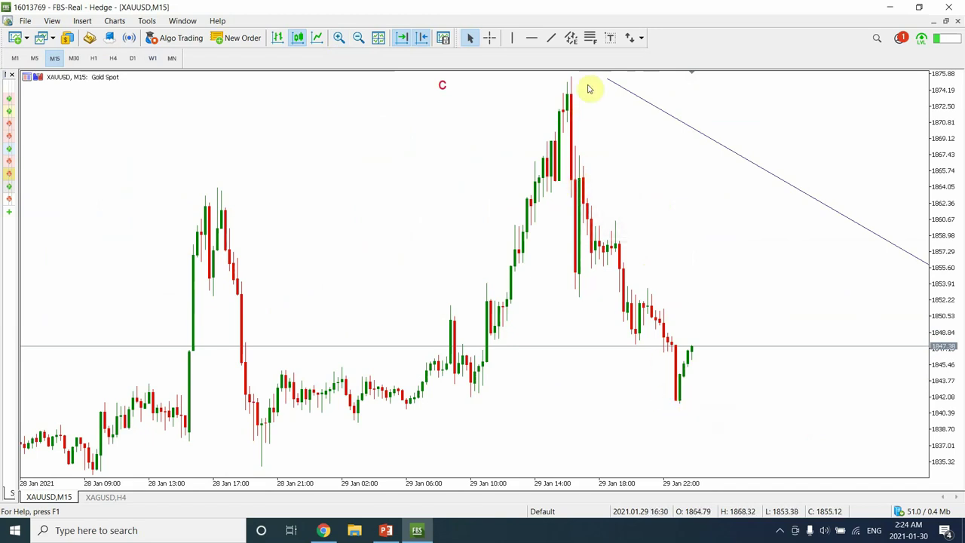
left_click(360, 37)
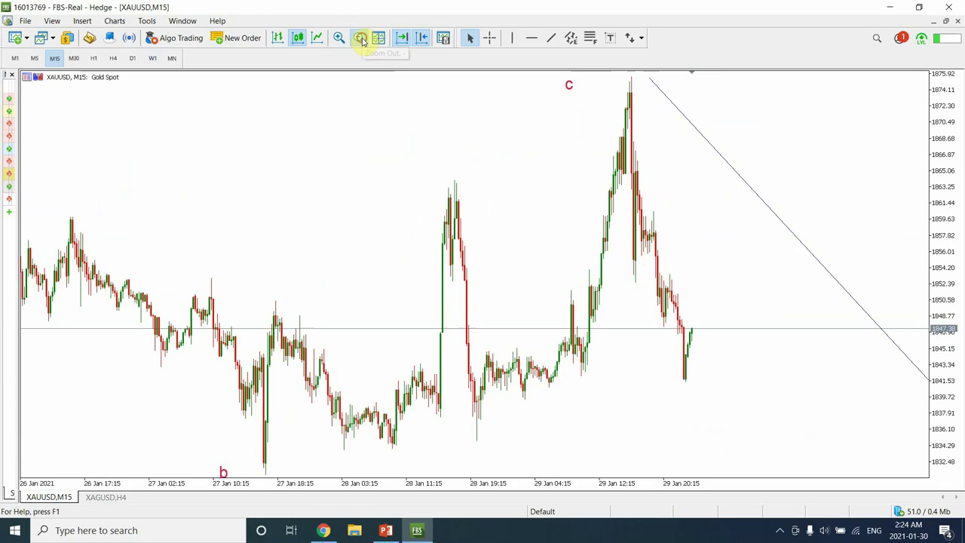
left_click(360, 38)
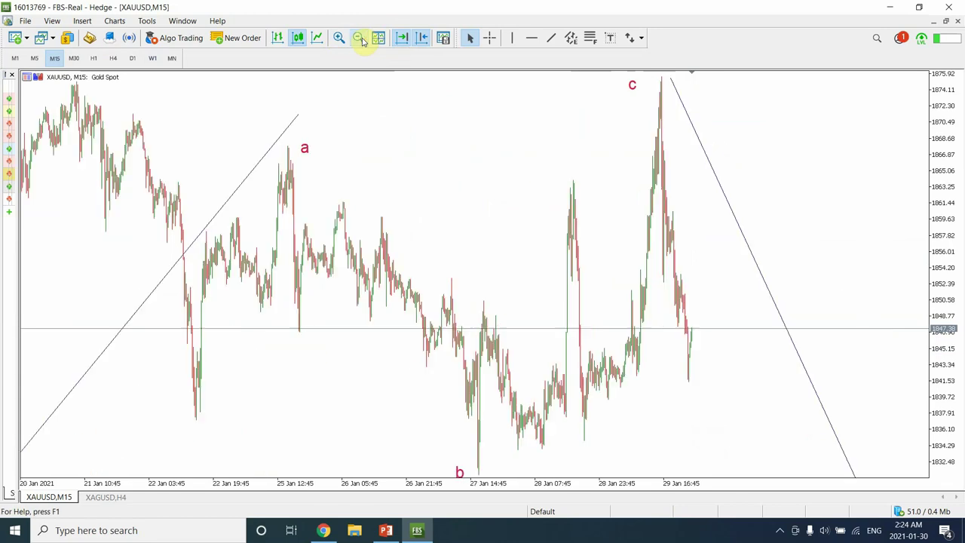
left_click(76, 59)
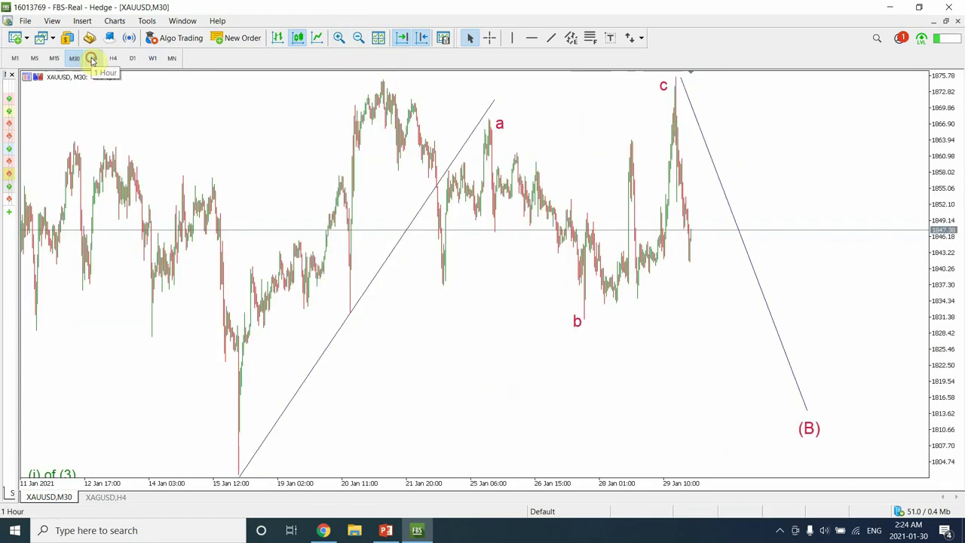
Step: Zoom in twice on the hourly a–b–c waves, then zoom out twice on the 15-minute chart
left_click(94, 59)
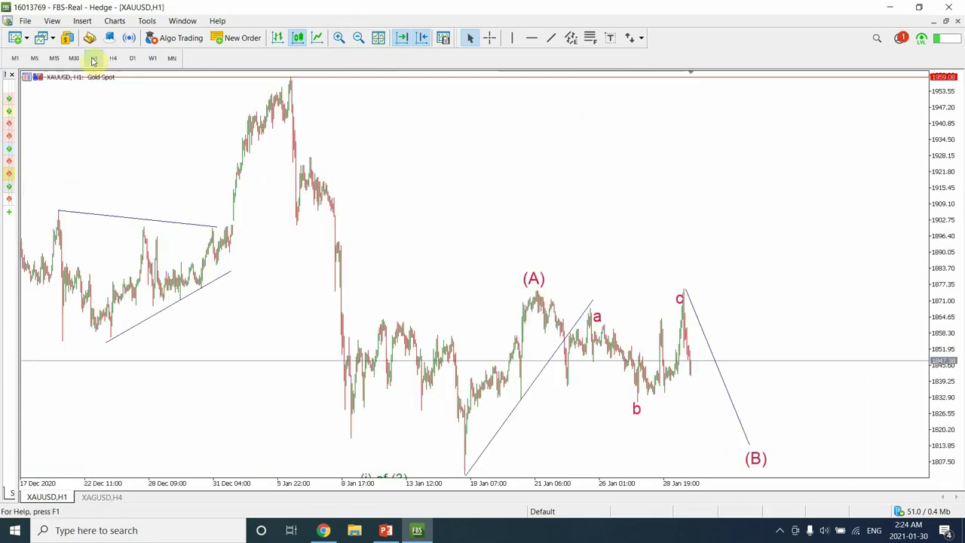
left_click(339, 37)
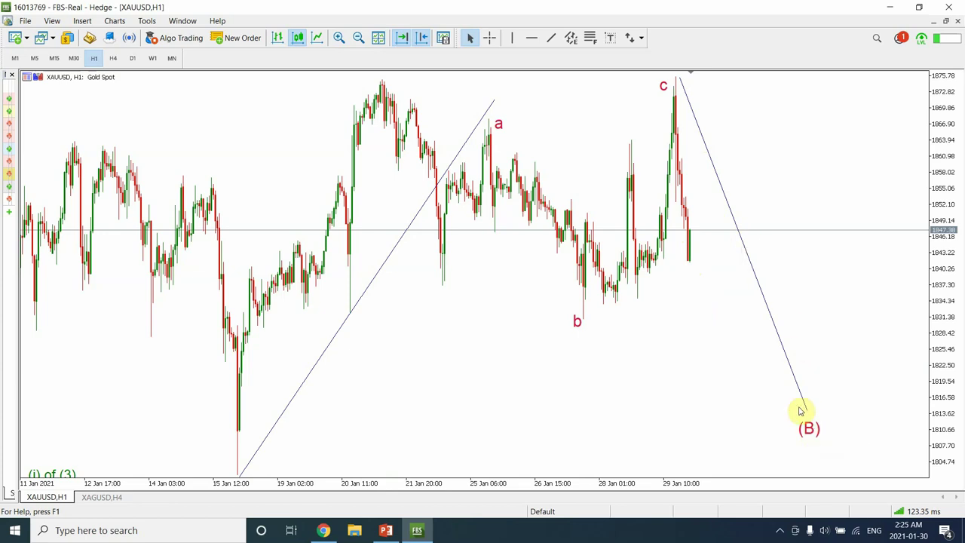
left_click(338, 38)
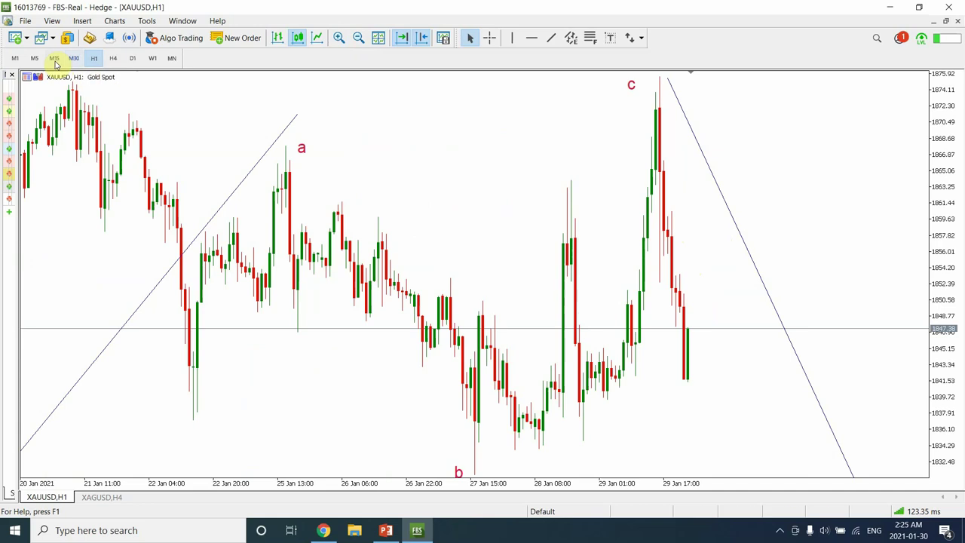
left_click(54, 59)
left_click(358, 38)
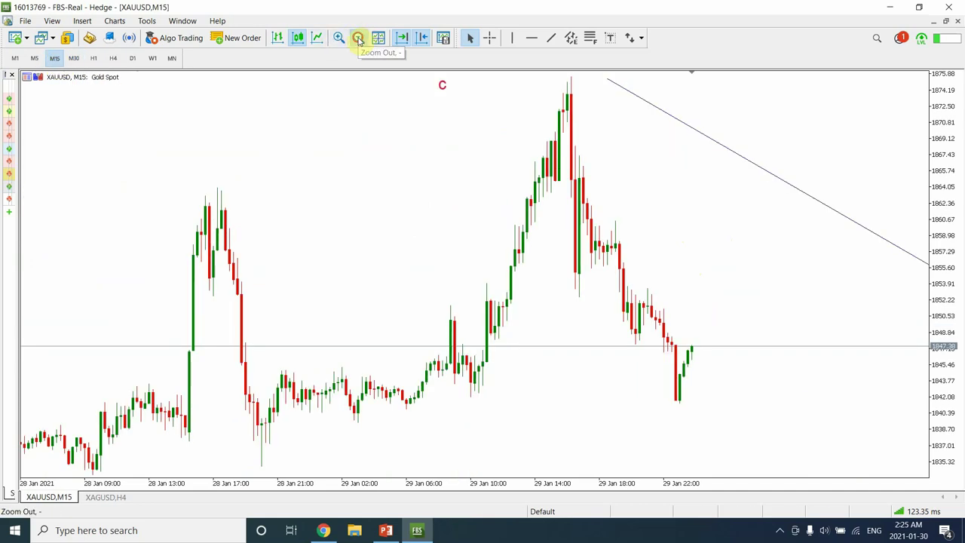
left_click(359, 38)
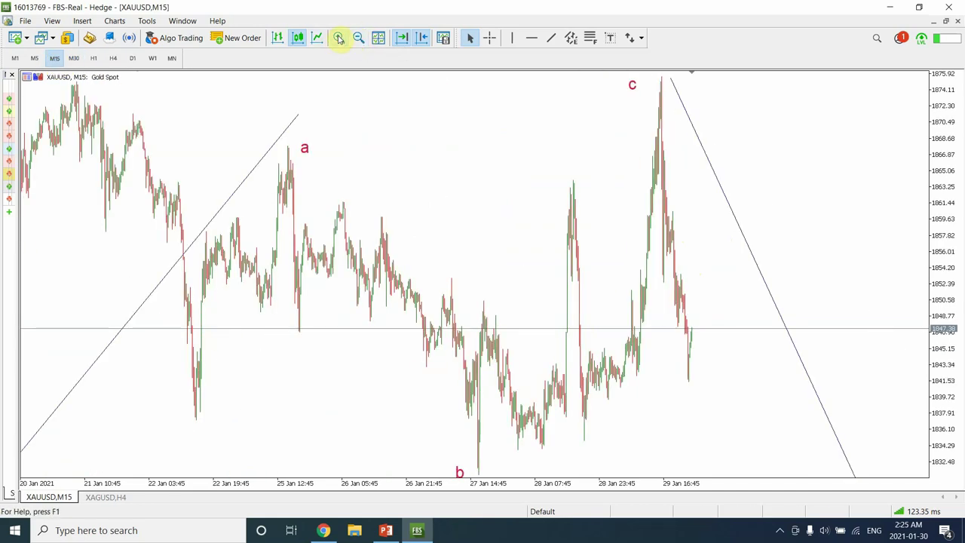
Step: Draw a trendline rising from the last candle to about 1861, then one falling to about 1833, and compress the price axis
left_click(338, 38)
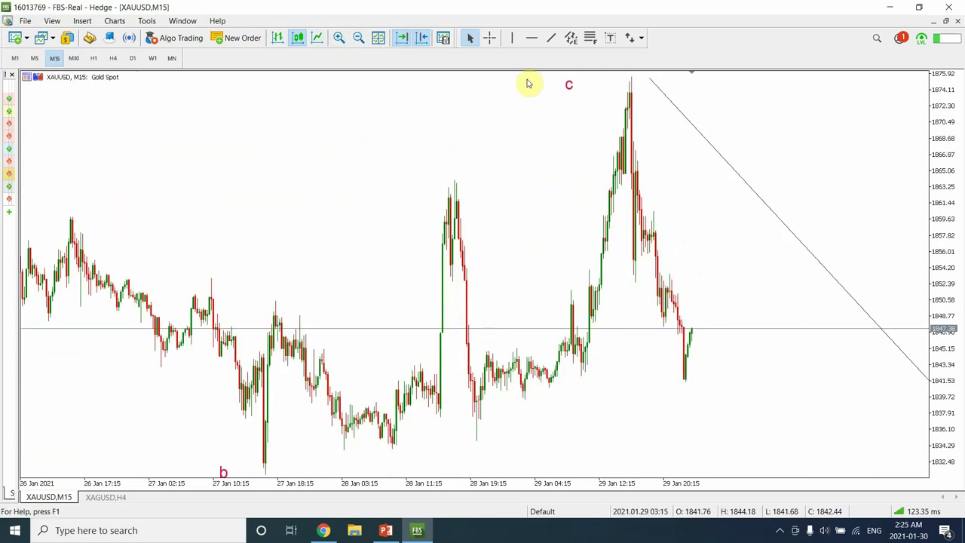
left_click(551, 38)
left_click_drag(697, 365, 715, 207)
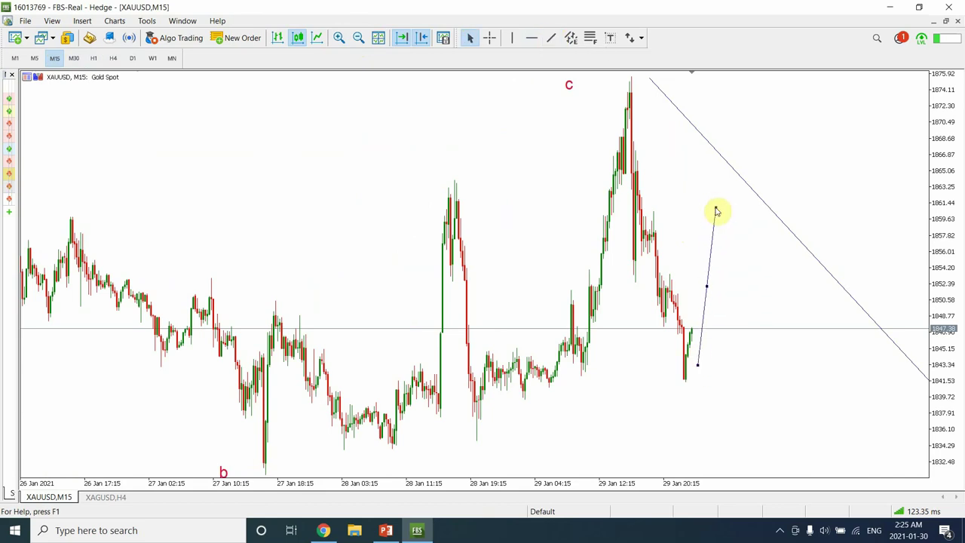
left_click(552, 42)
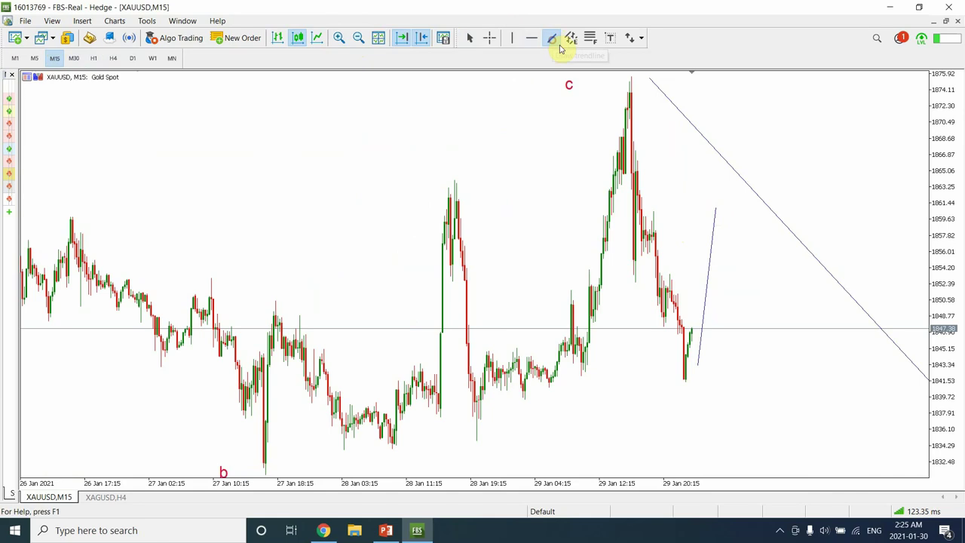
left_click_drag(718, 211, 825, 456)
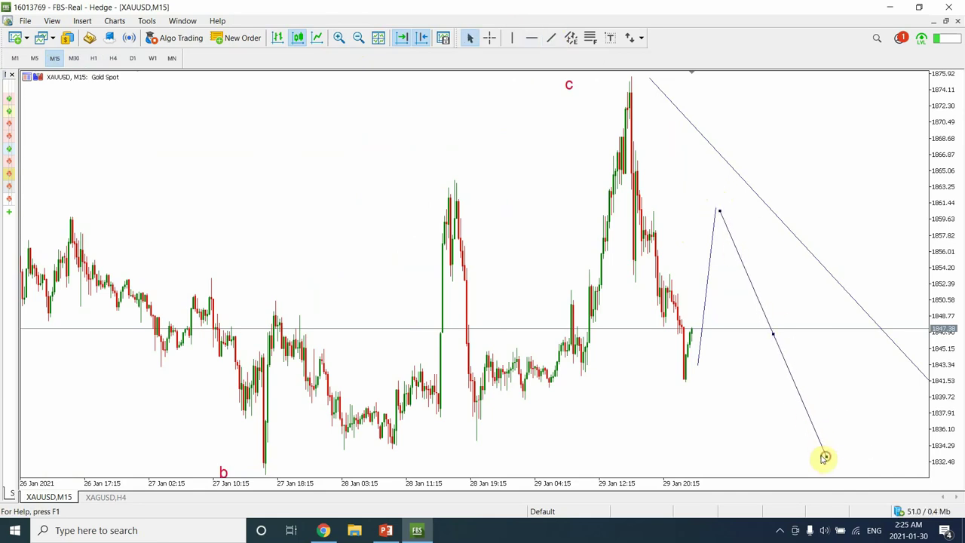
left_click(358, 39)
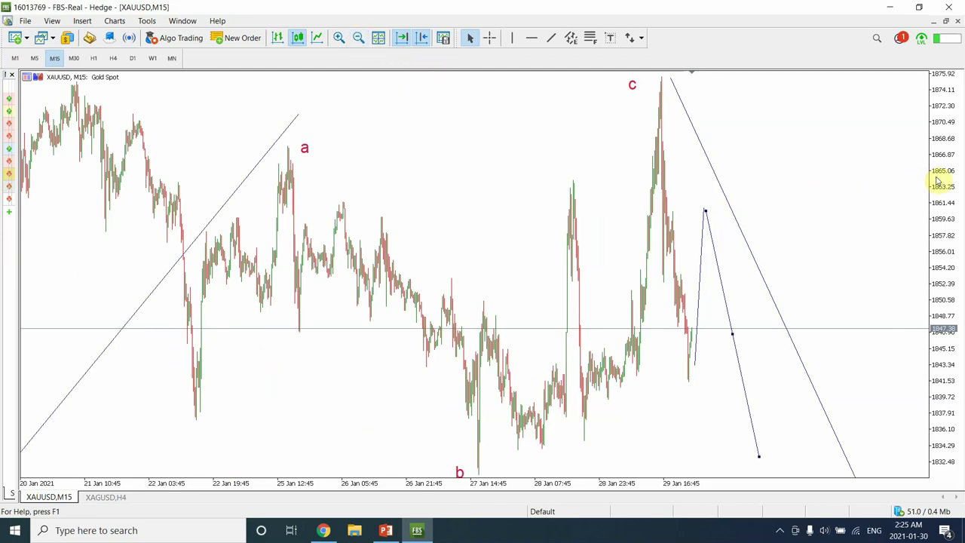
left_click_drag(939, 181, 962, 309)
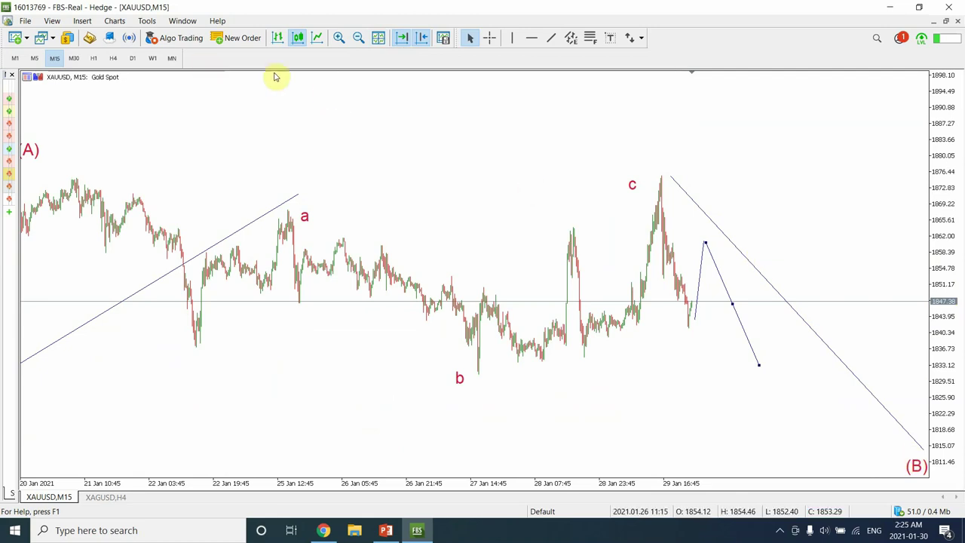
Step: Add a bounce leg from about 1831 to the falling trendline, then a final drop to about 1811
left_click(553, 38)
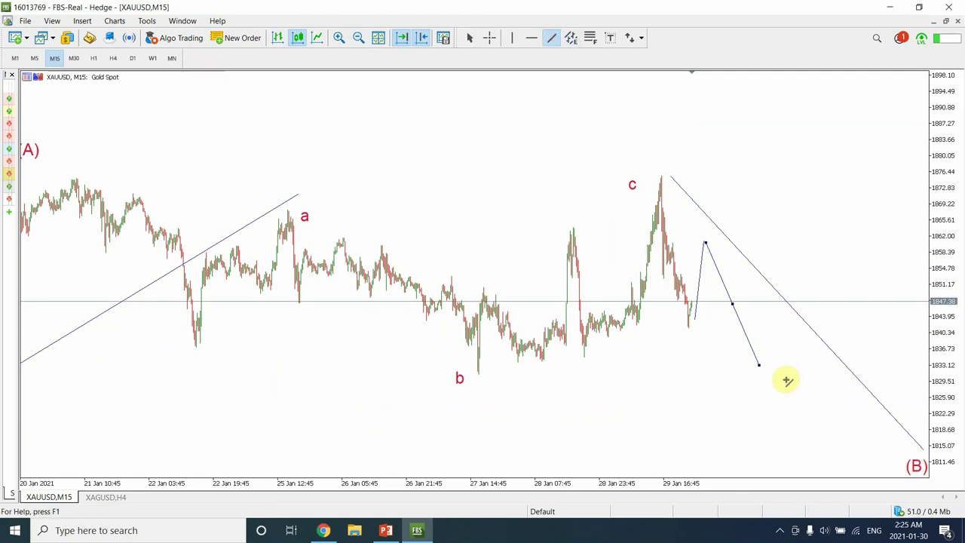
left_click_drag(765, 374, 773, 300)
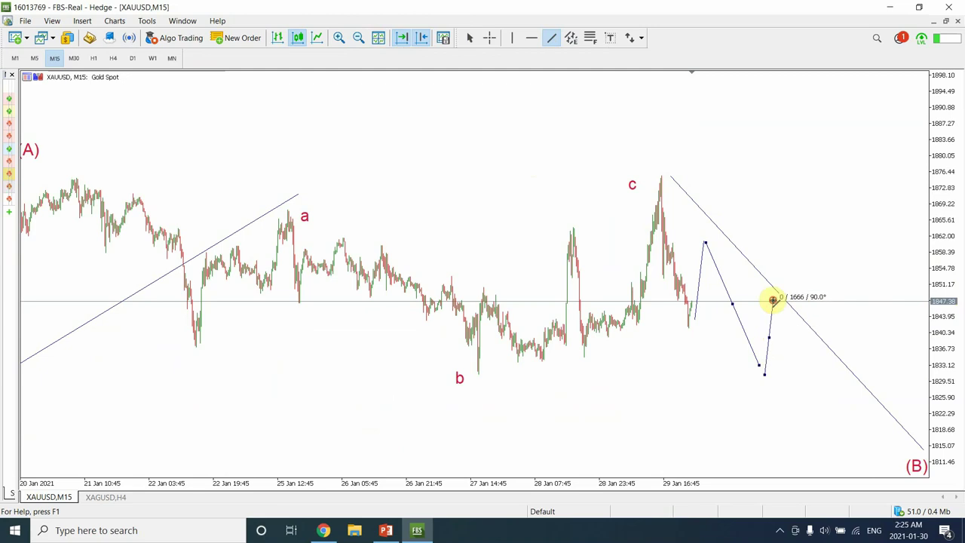
left_click_drag(773, 300, 773, 300)
mouse_move(758, 364)
left_mouse_down()
mouse_move(762, 381)
mouse_move(768, 360)
mouse_move(762, 378)
left_mouse_up()
left_click_drag(771, 301, 778, 304)
left_click(556, 178)
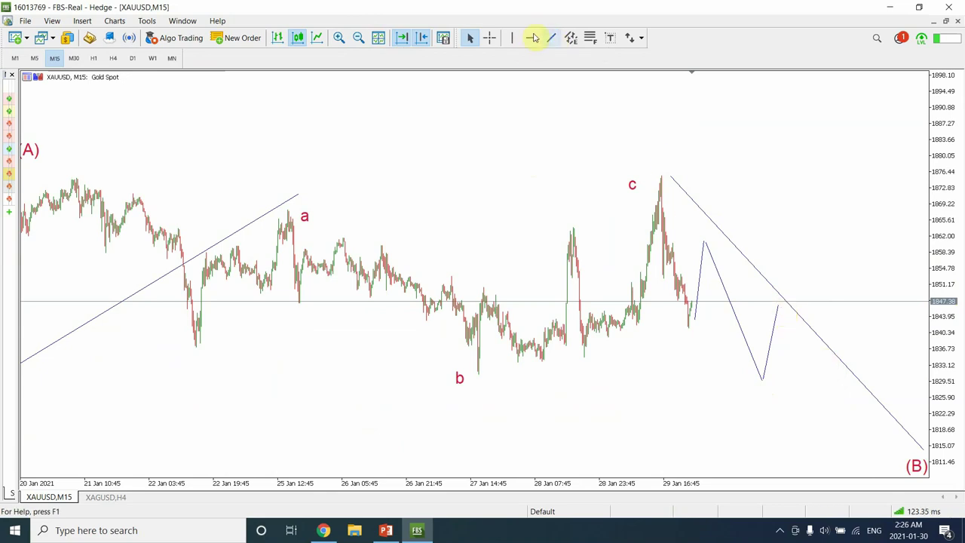
left_click(552, 37)
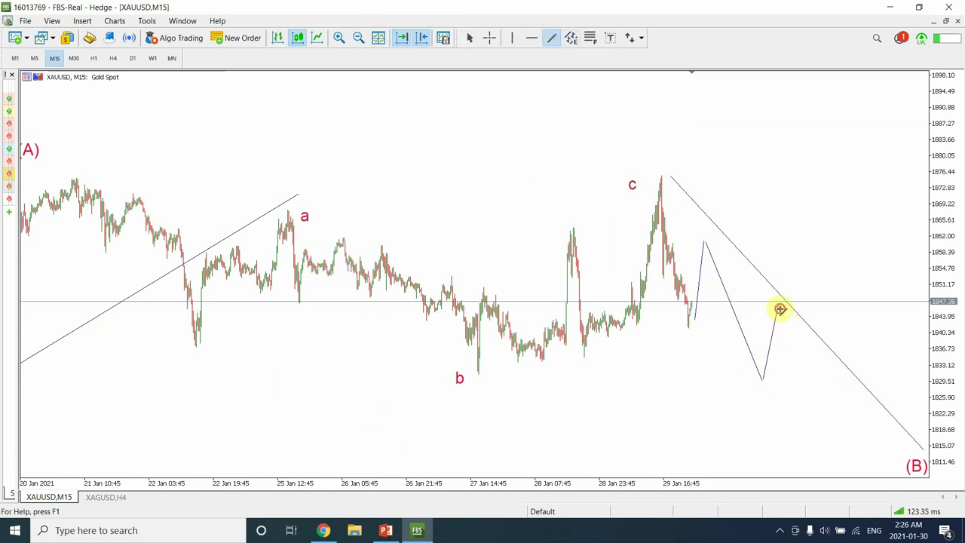
left_click_drag(781, 309, 883, 464)
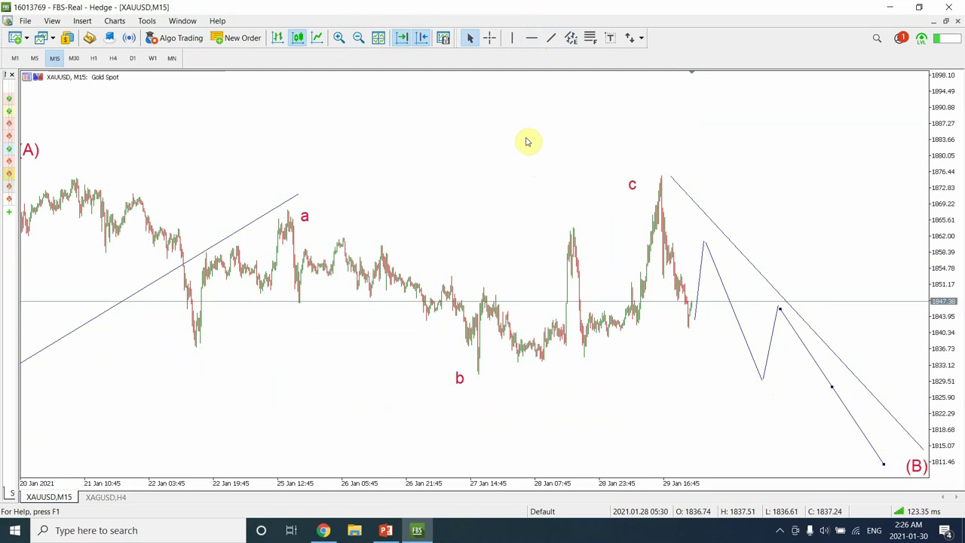
Step: Place a horizontal line at 1802.97, extend the final zigzag leg to it, and return to H1
left_click(358, 39)
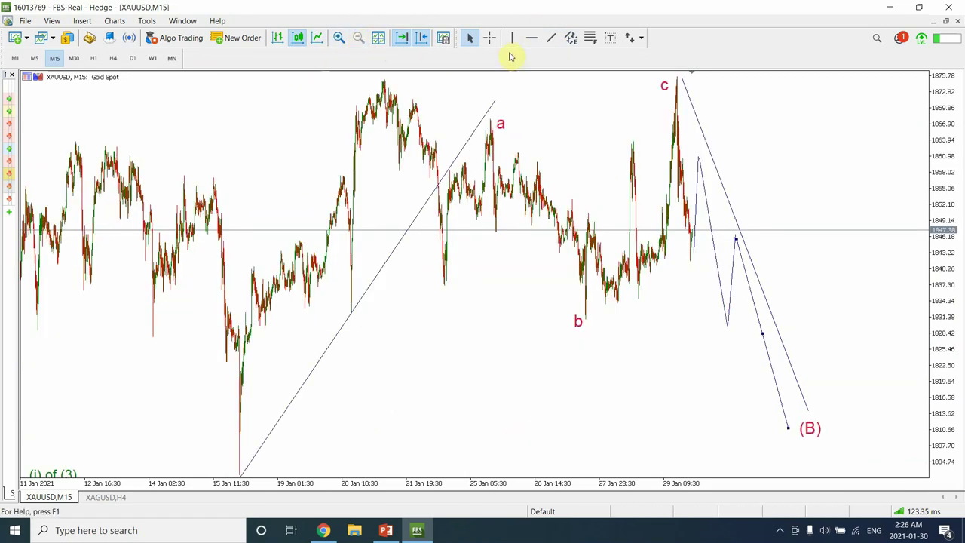
left_click(531, 38)
left_click_drag(422, 412, 427, 472)
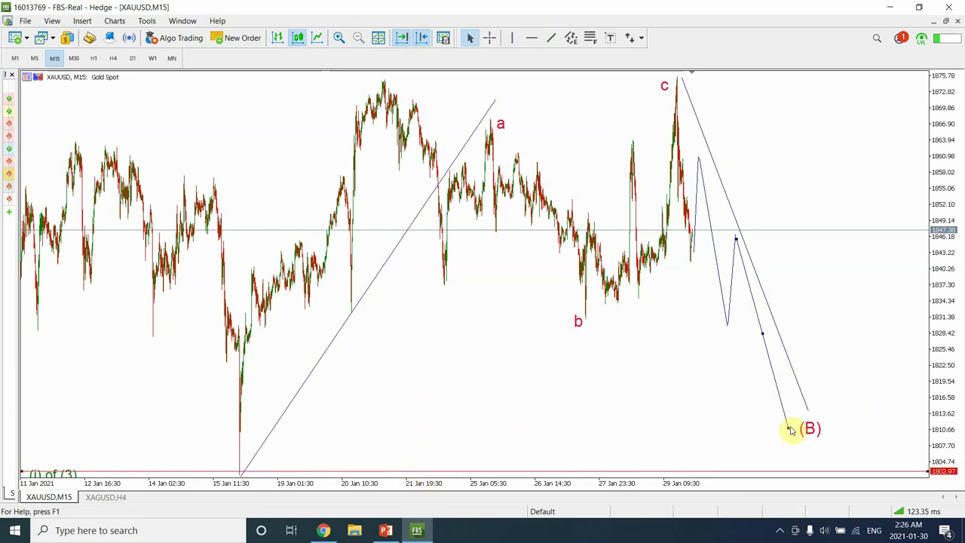
left_click_drag(790, 430, 800, 474)
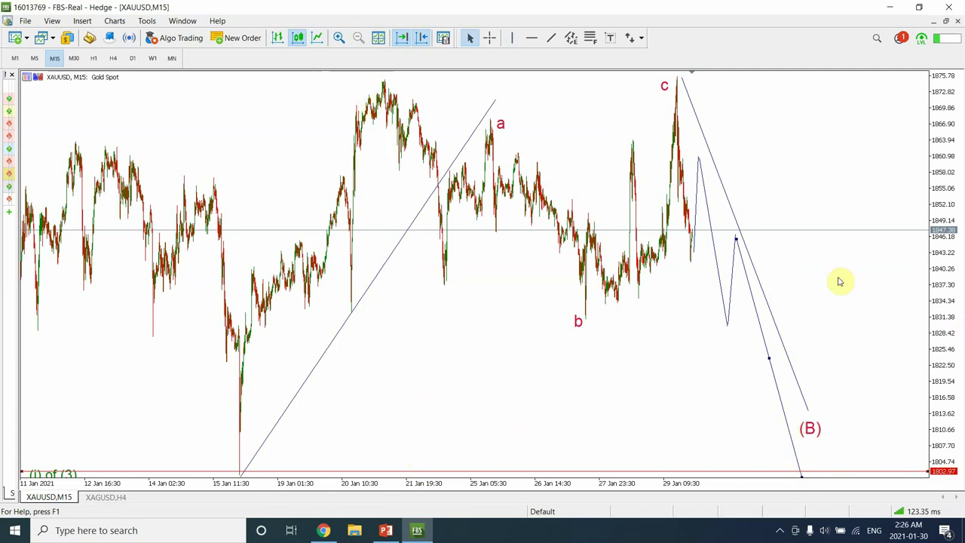
left_click(91, 60)
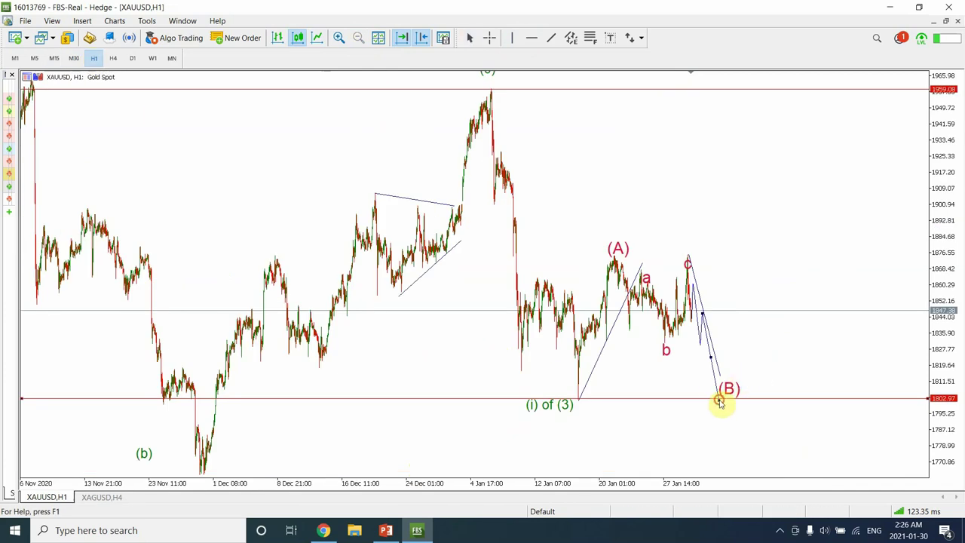
Step: Drag the final leg's end below 1803, delete the 1802.97 line, and switch to H4
mouse_move(719, 404)
left_mouse_down()
mouse_move(719, 389)
mouse_move(724, 414)
left_mouse_up()
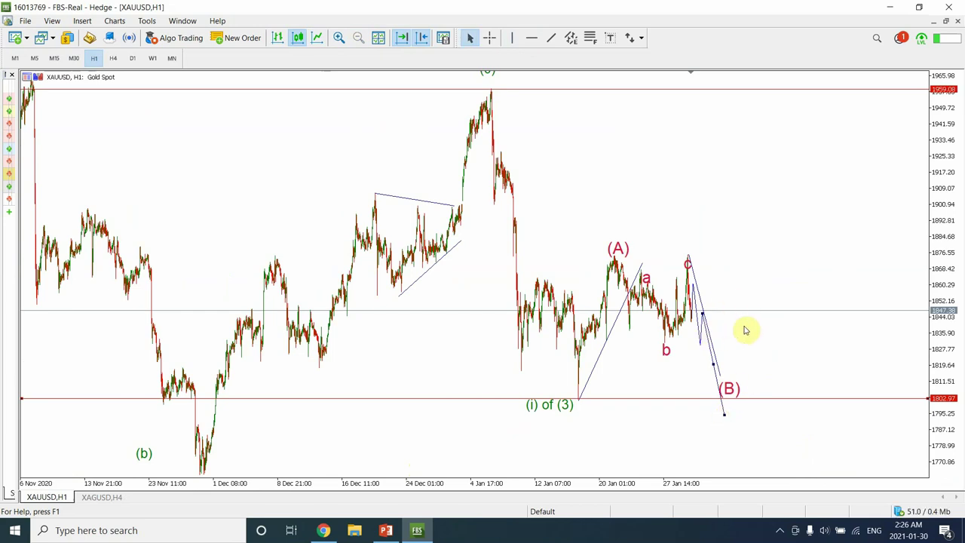
key("Delete")
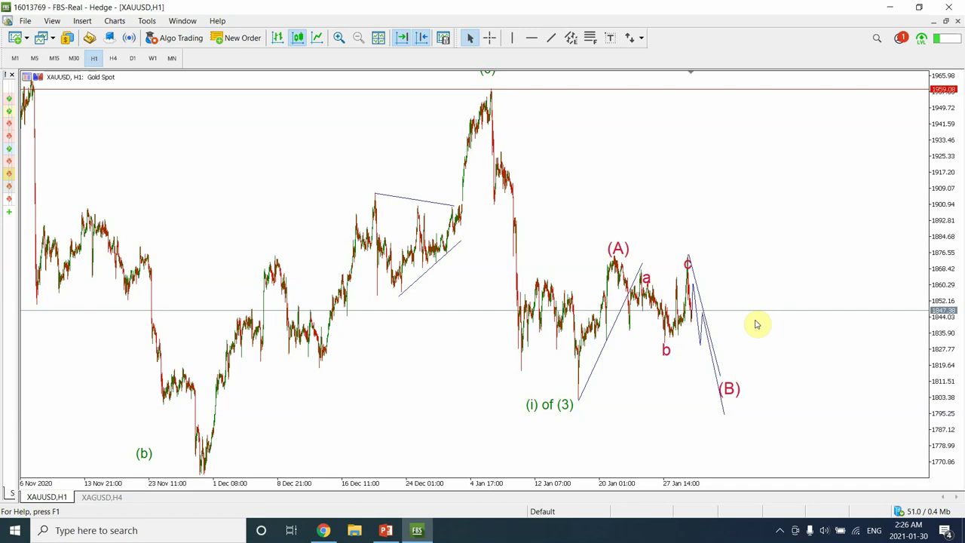
left_click(113, 59)
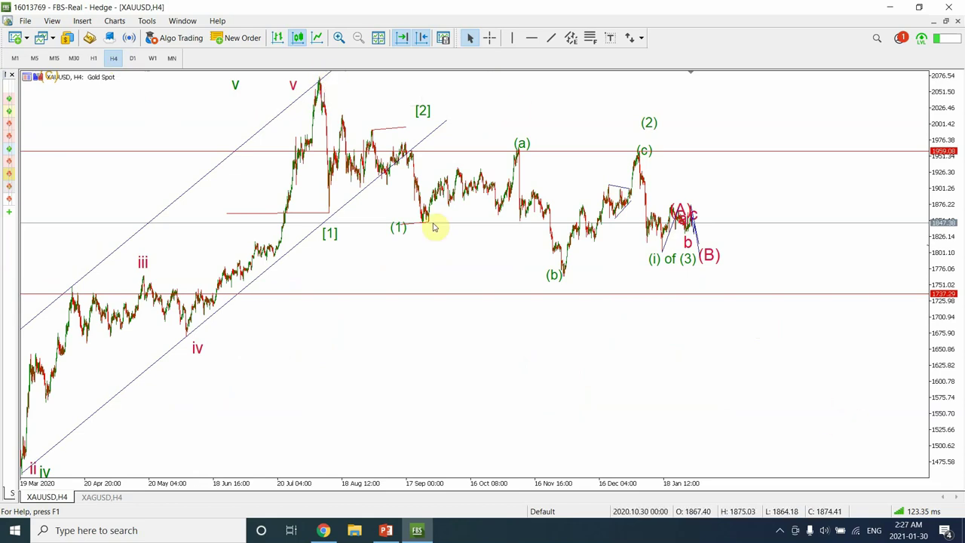
Step: Check the gold wave count on D1, then H4, and finish on the hourly chart
left_click(131, 61)
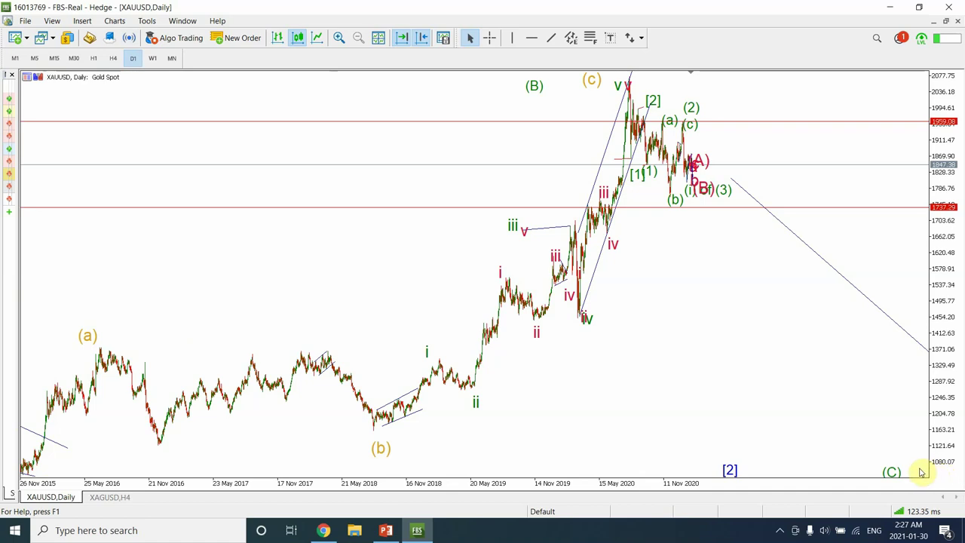
left_click(113, 58)
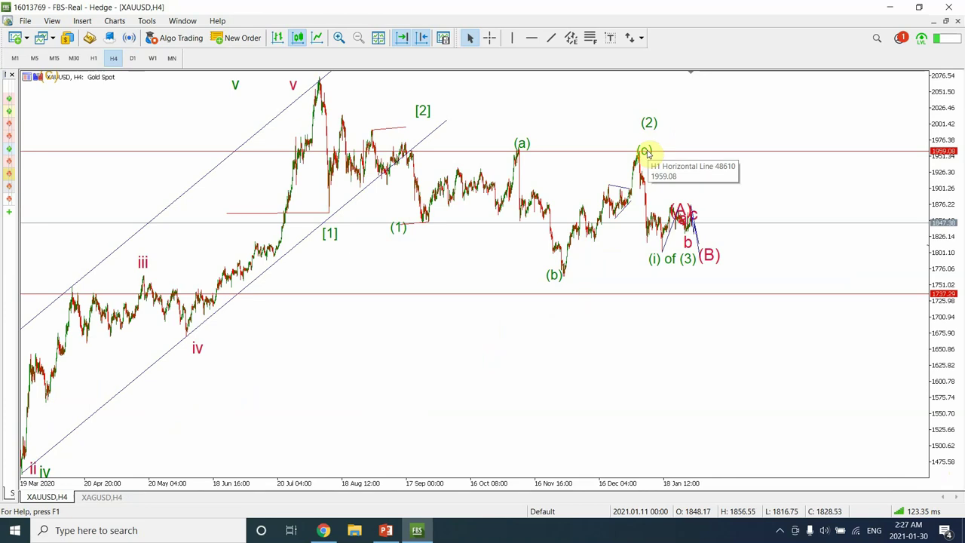
left_click(93, 59)
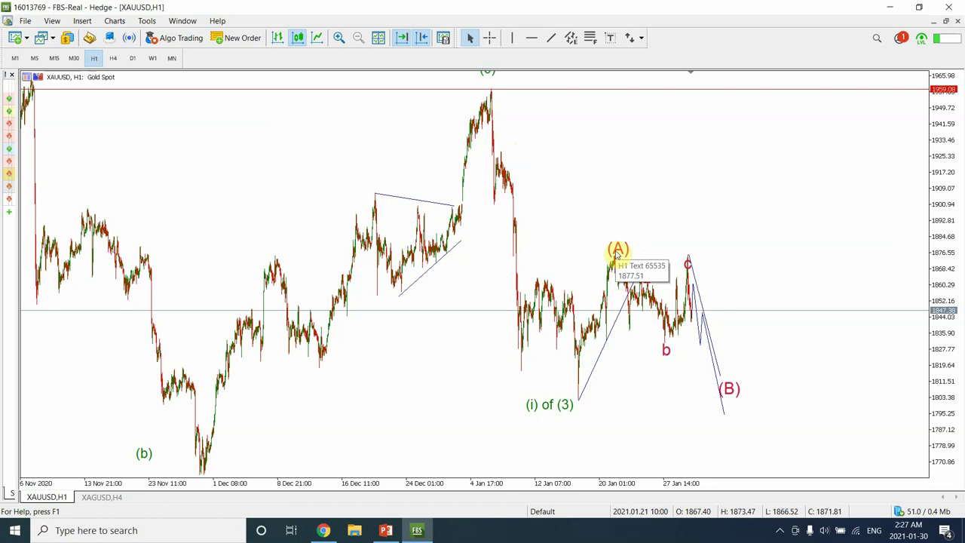
Step: Move the 'a' wave label out from under (A), zoom in, and view gold on M30
left_click_drag(617, 254, 646, 279)
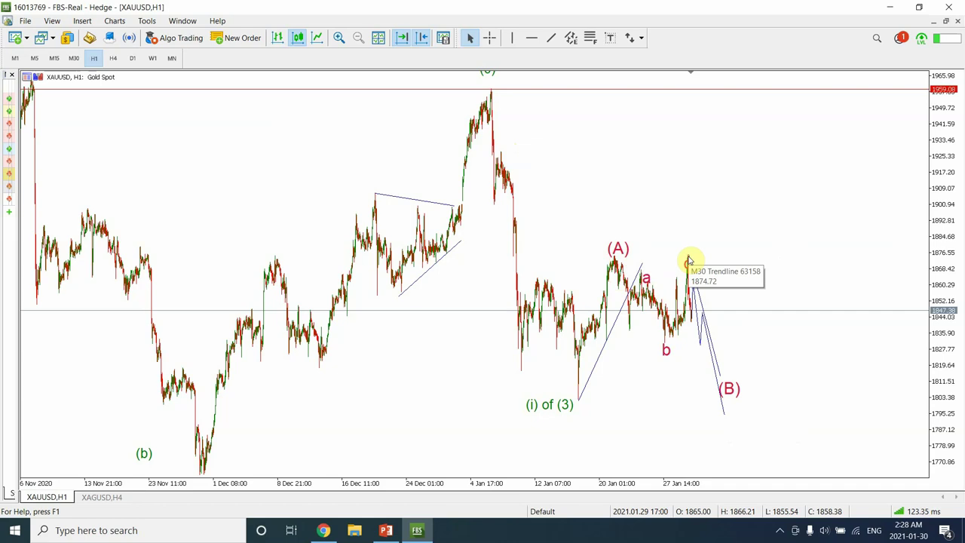
left_click(338, 39)
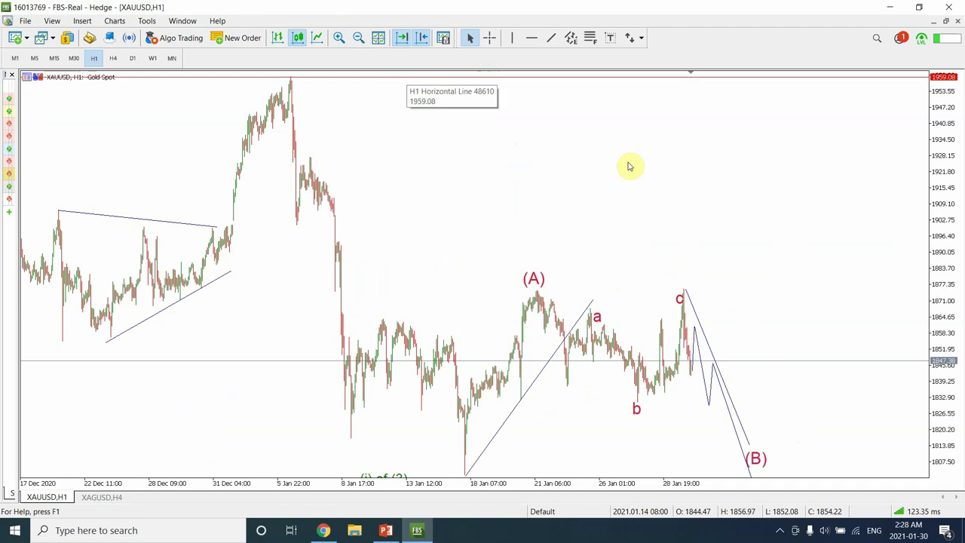
left_click(74, 59)
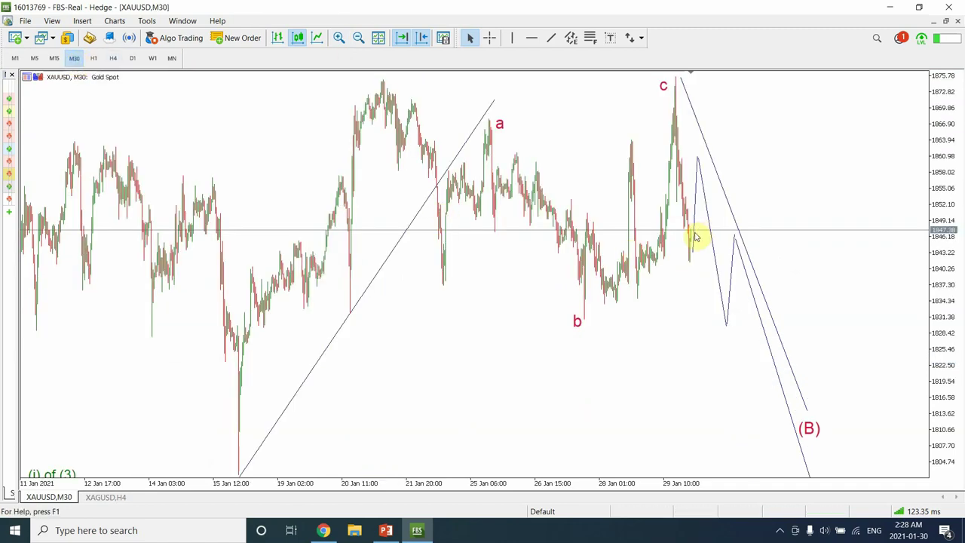